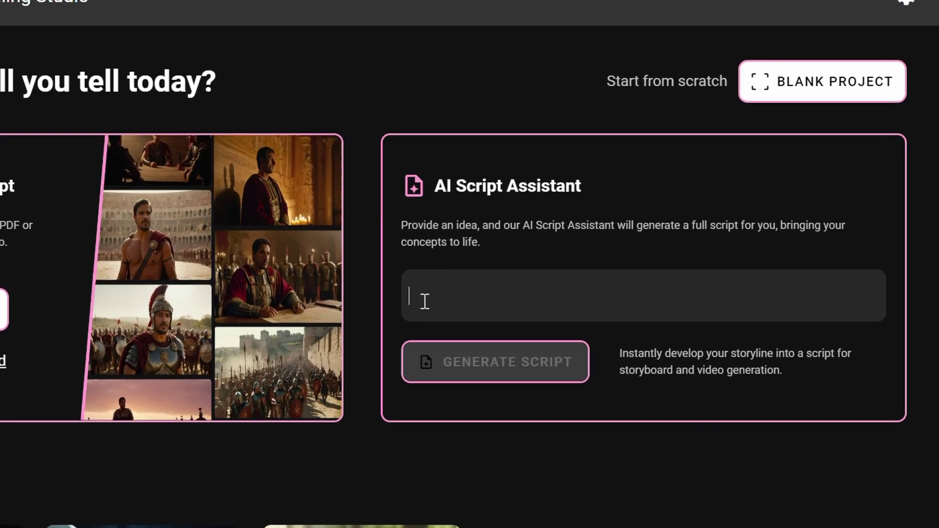
pyautogui.write('A man and a woman are exploring space for a mission.')
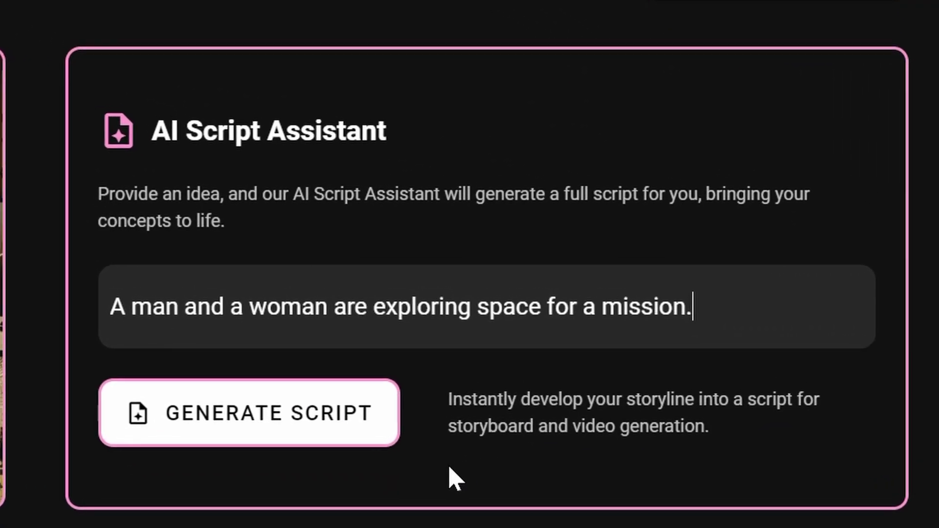
# - Generate the space-mission script from the idea and edit its third entry
pyautogui.click(300, 440)
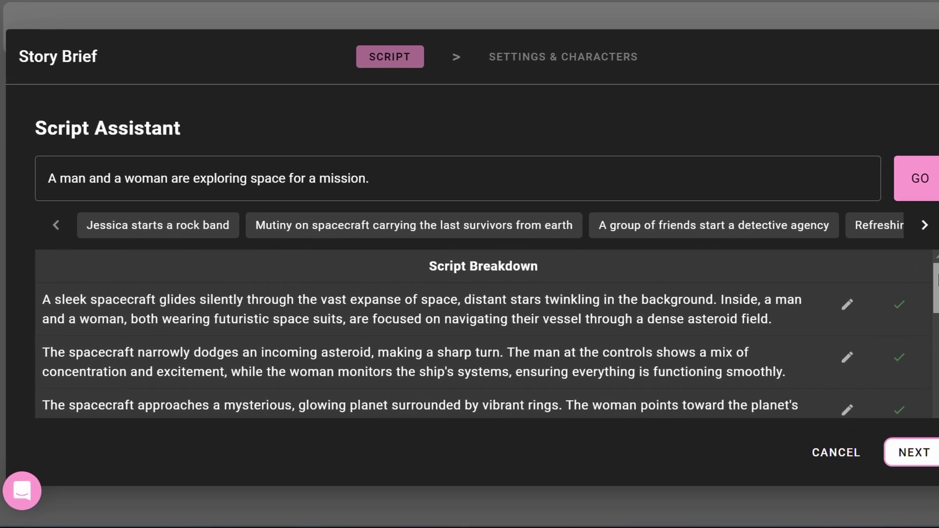
pyautogui.scroll(-3, 923, 282)
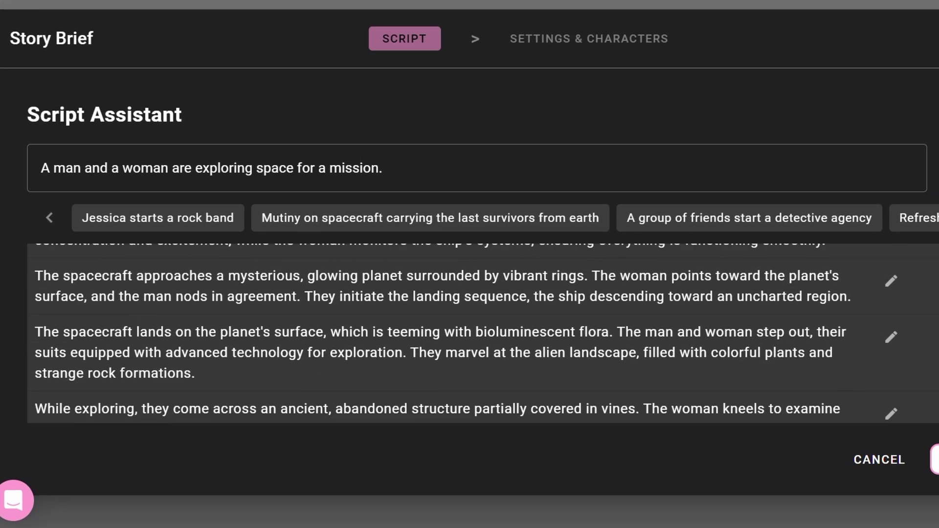
pyautogui.scroll(-2, 470, 334)
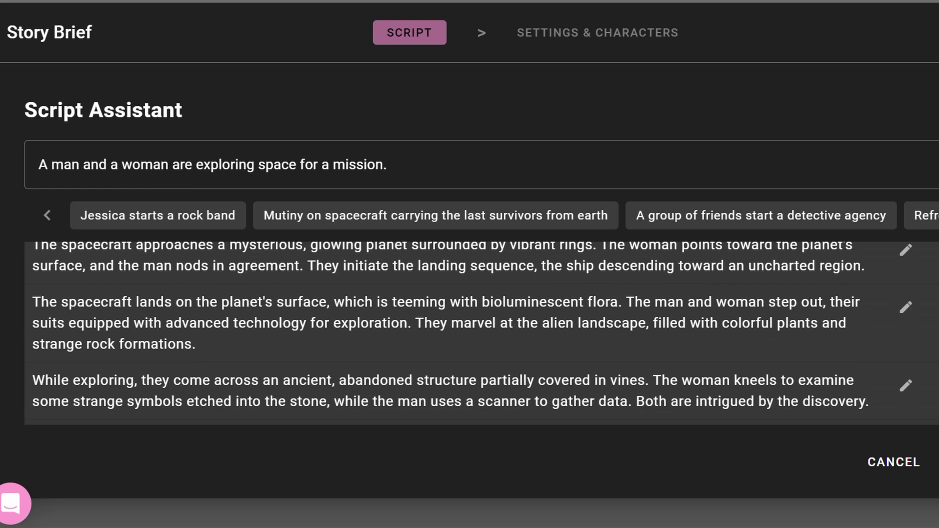
pyautogui.scroll(-2, 469, 333)
pyautogui.scroll(-2, 470, 334)
pyautogui.scroll(-2, 469, 333)
pyautogui.scroll(-2, 470, 334)
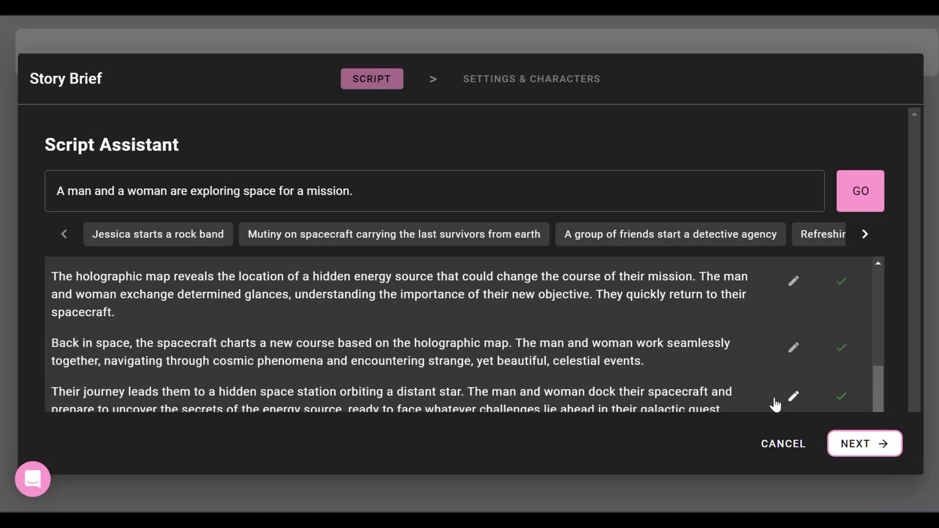
pyautogui.click(792, 396)
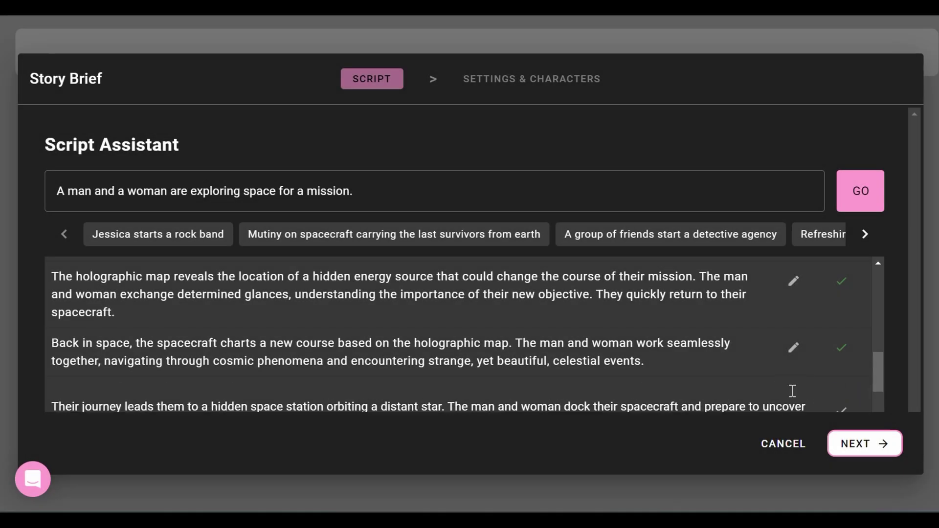
pyautogui.scroll(-3, 805, 388)
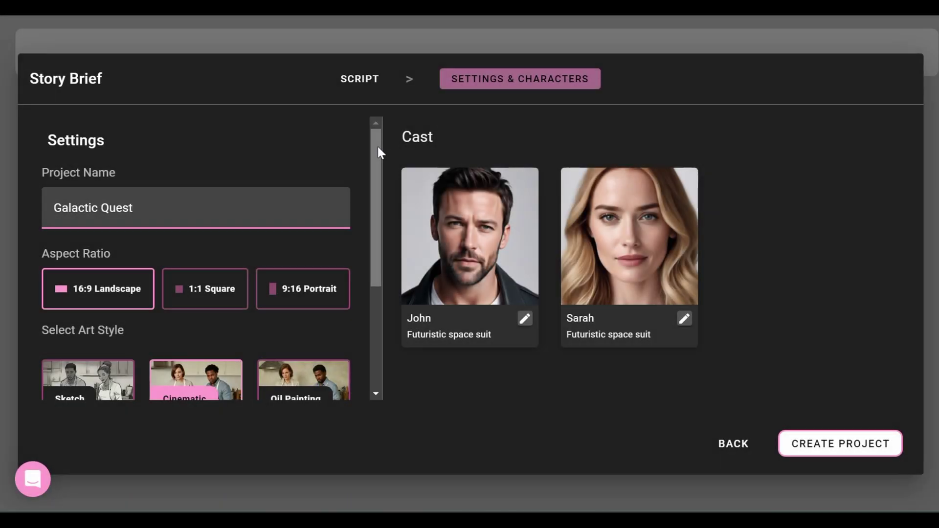
pyautogui.moveTo(378, 146); pyautogui.dragTo(380, 271)
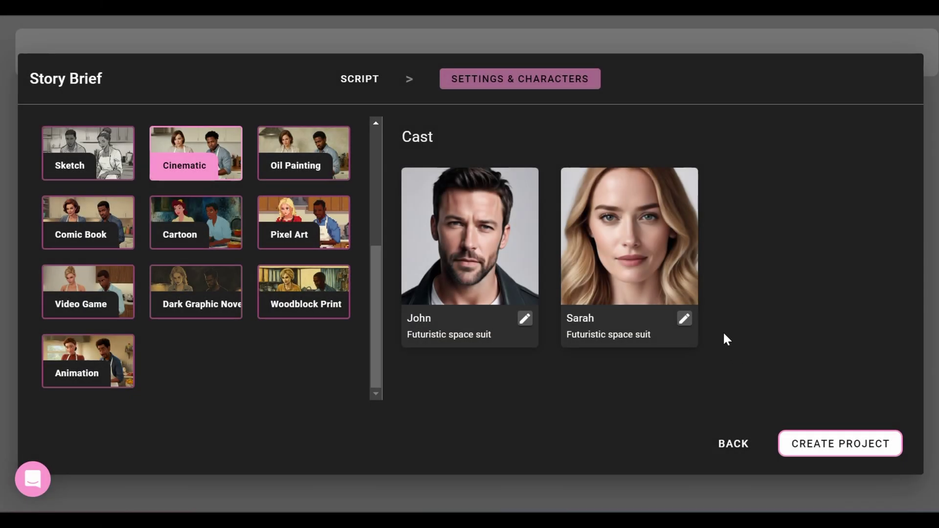
# - Open the character picker to change how Sarah looks
pyautogui.click(684, 318)
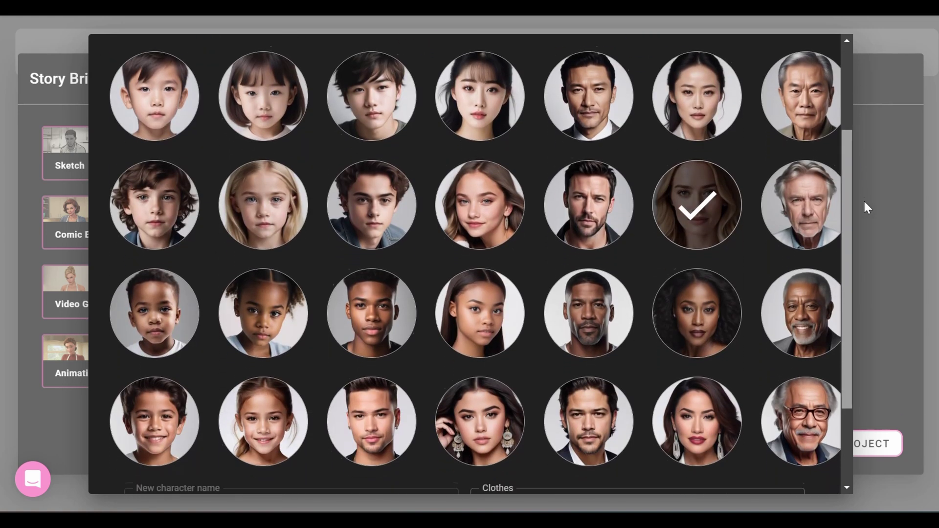
pyautogui.moveTo(848, 124); pyautogui.dragTo(871, 291)
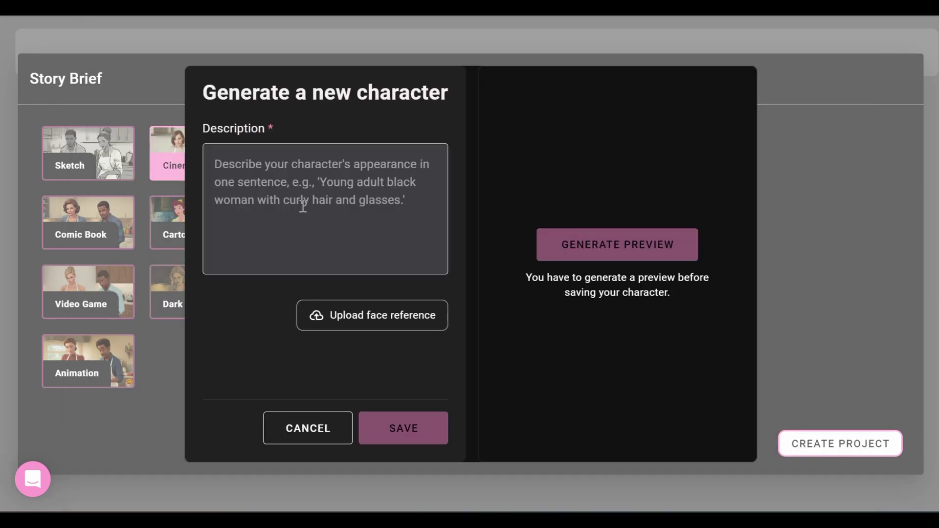
pyautogui.write('A woman astronaut')
# - Preview the generated 'A woman astronaut' character
pyautogui.click(617, 244)
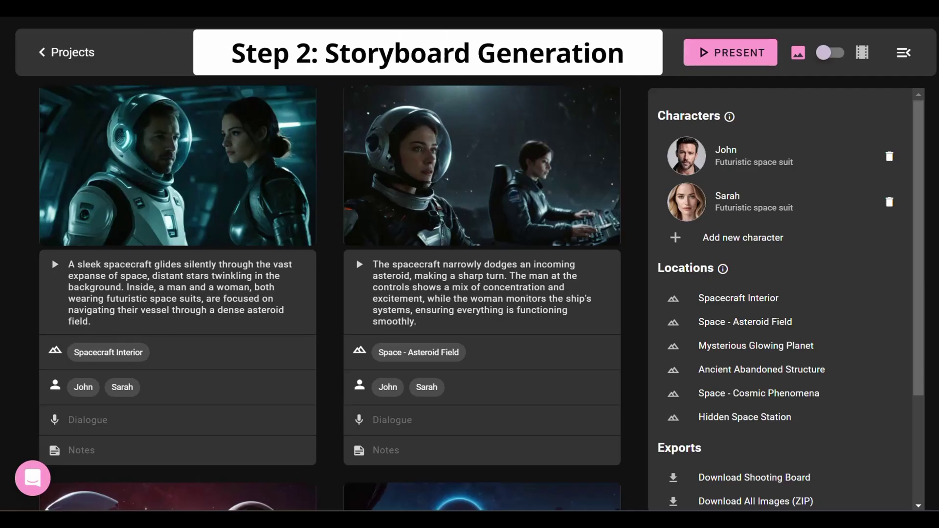
pyautogui.scroll(-5, 330, 294)
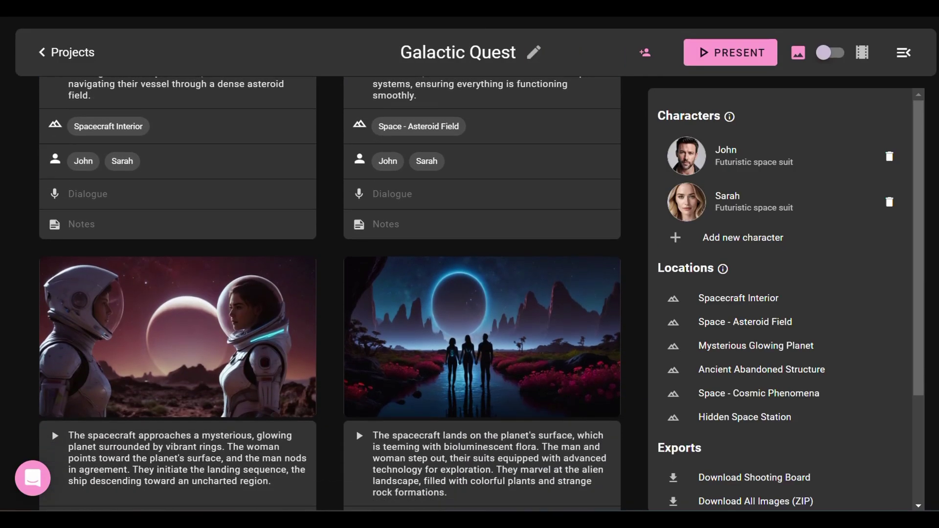
pyautogui.scroll(-3, 936, 341)
pyautogui.scroll(-3, 937, 342)
pyautogui.scroll(-3, 936, 342)
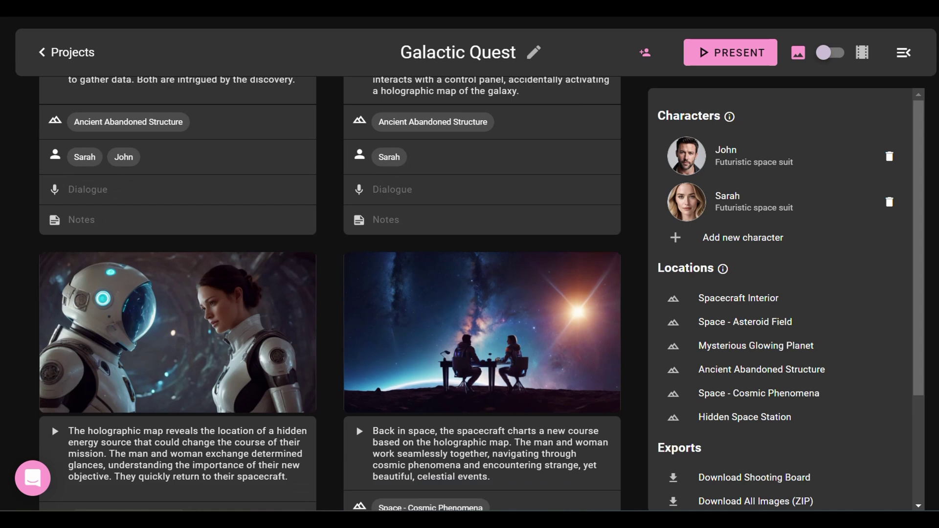
pyautogui.scroll(-2, 937, 341)
pyautogui.scroll(-3, 936, 341)
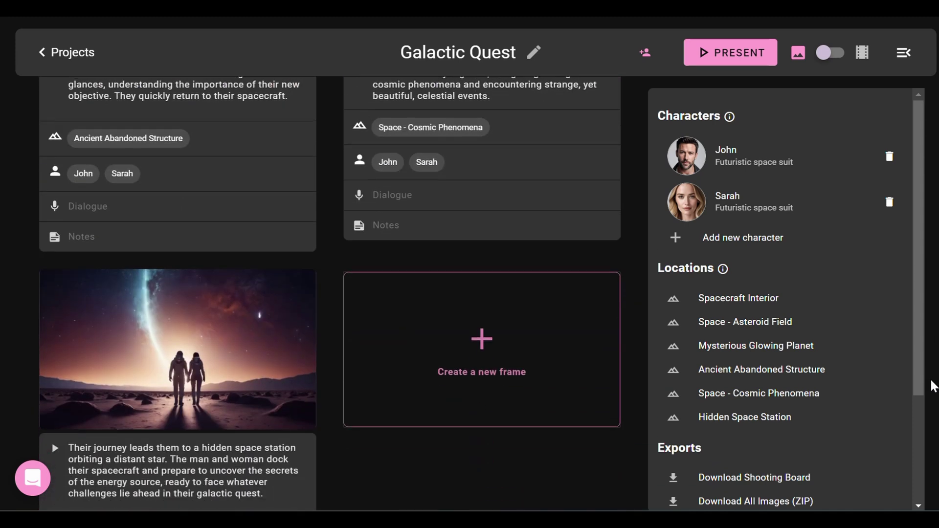
pyautogui.scroll(-2, 933, 385)
pyautogui.scroll(-1, 928, 404)
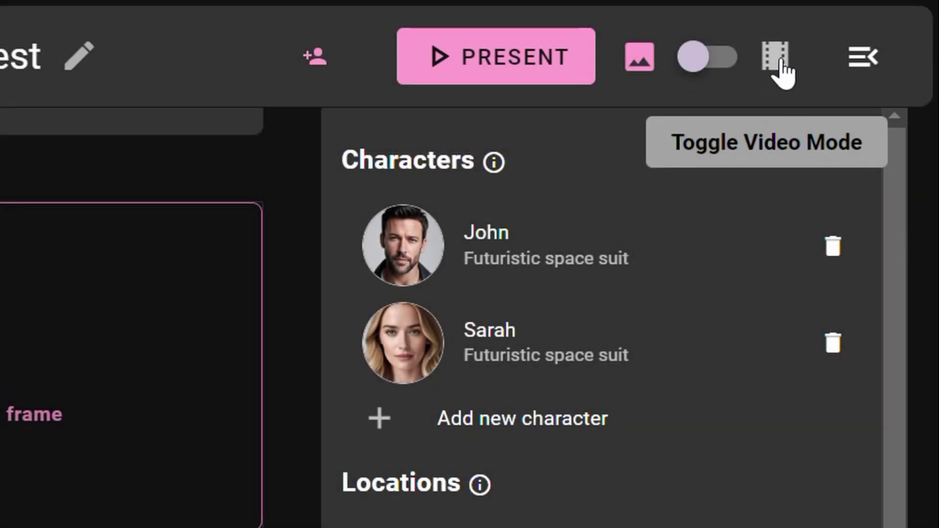
# - Switch the storyboard to video mode and generate videos for all nine frames
pyautogui.click(776, 59)
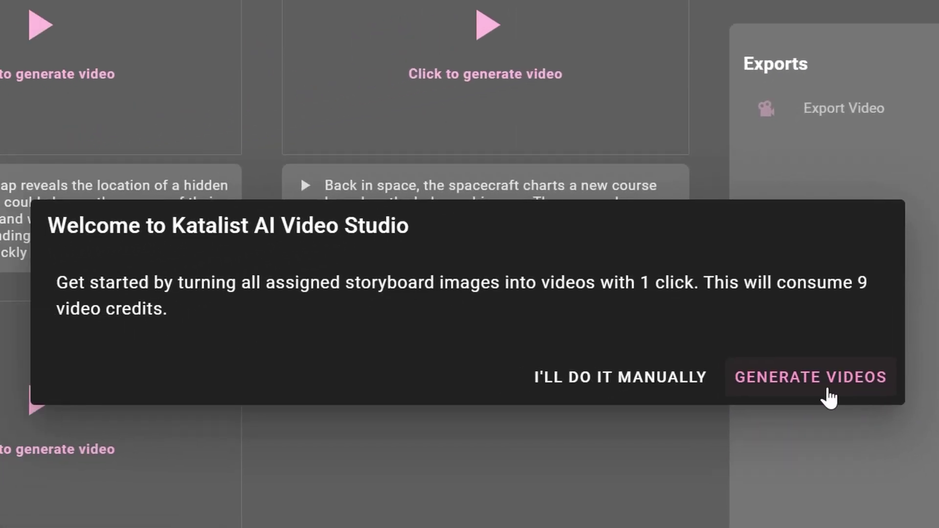
pyautogui.click(830, 393)
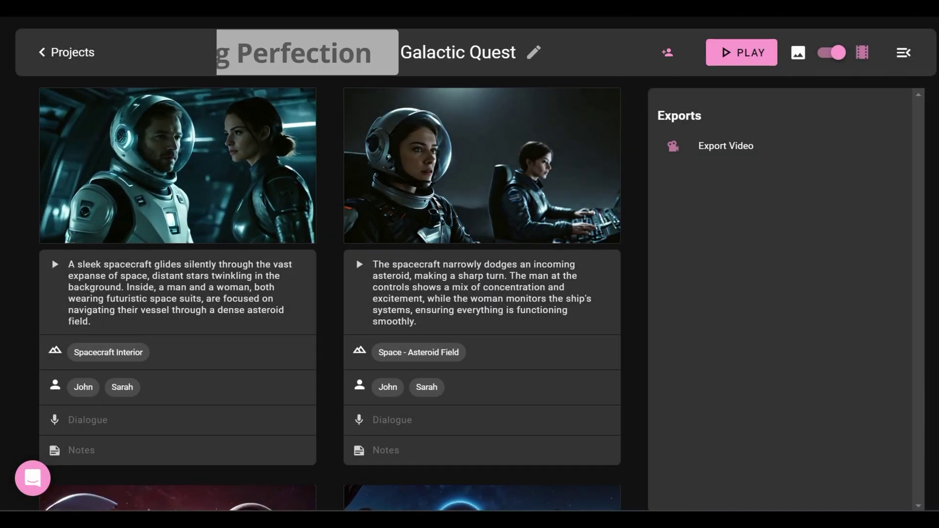
pyautogui.scroll(-1, 329, 294)
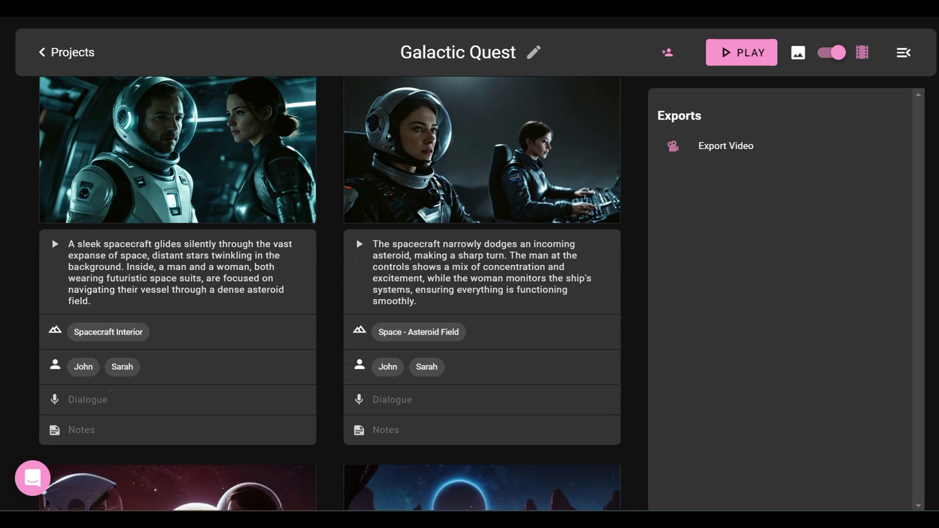
pyautogui.scroll(-1, 330, 294)
pyautogui.scroll(-3, 329, 294)
pyautogui.scroll(-1, 329, 294)
pyautogui.scroll(-1, 329, 294)
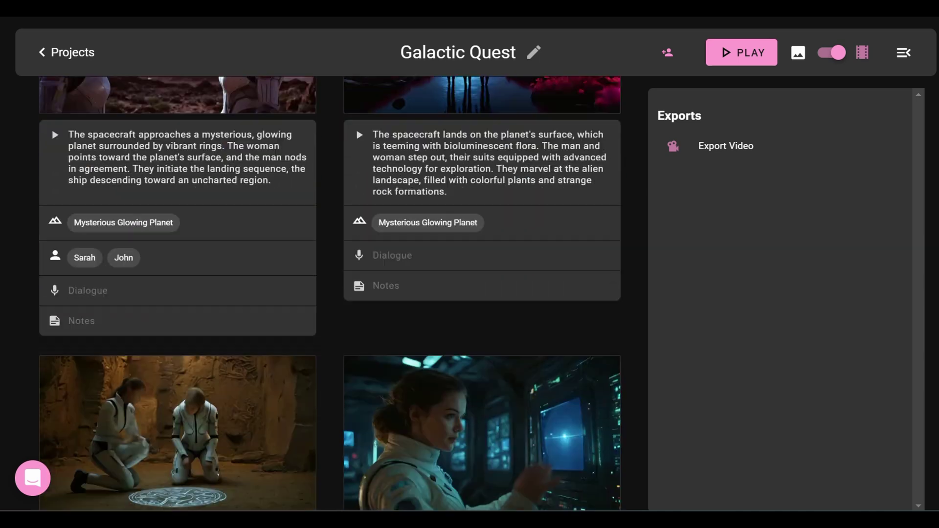
pyautogui.scroll(-2, 329, 293)
pyautogui.scroll(-1, 329, 293)
pyautogui.scroll(-1, 330, 294)
pyautogui.scroll(-2, 329, 293)
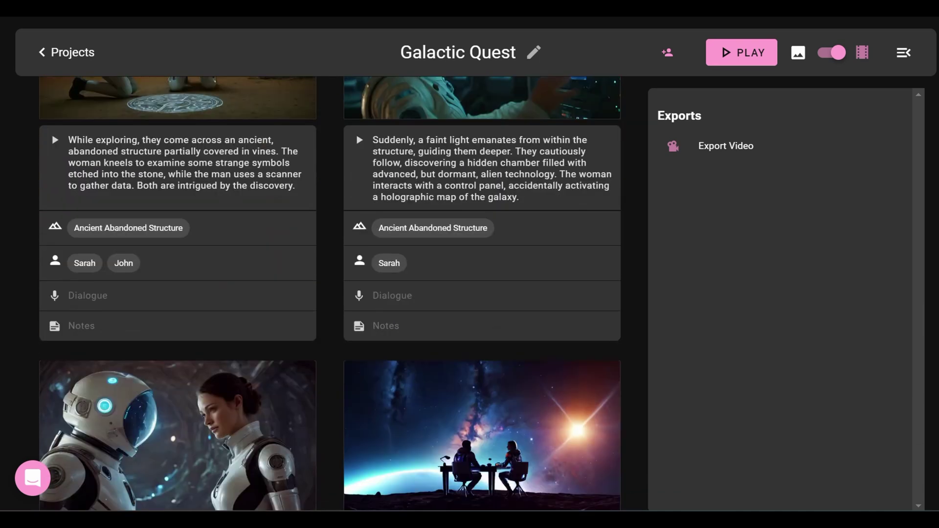
pyautogui.scroll(-2, 330, 294)
pyautogui.scroll(-1, 329, 294)
pyautogui.scroll(-1, 329, 293)
pyautogui.scroll(-1, 330, 293)
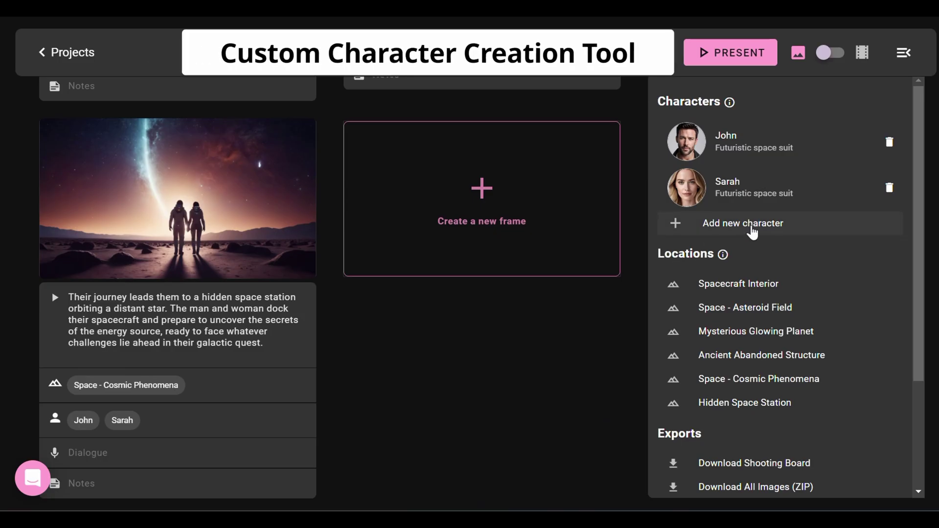
pyautogui.click(751, 226)
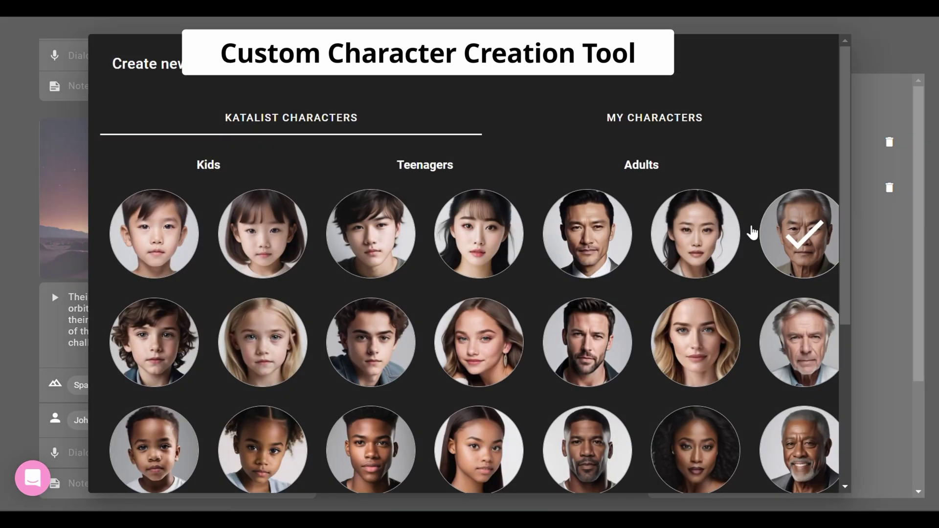
pyautogui.moveTo(849, 146); pyautogui.dragTo(850, 318)
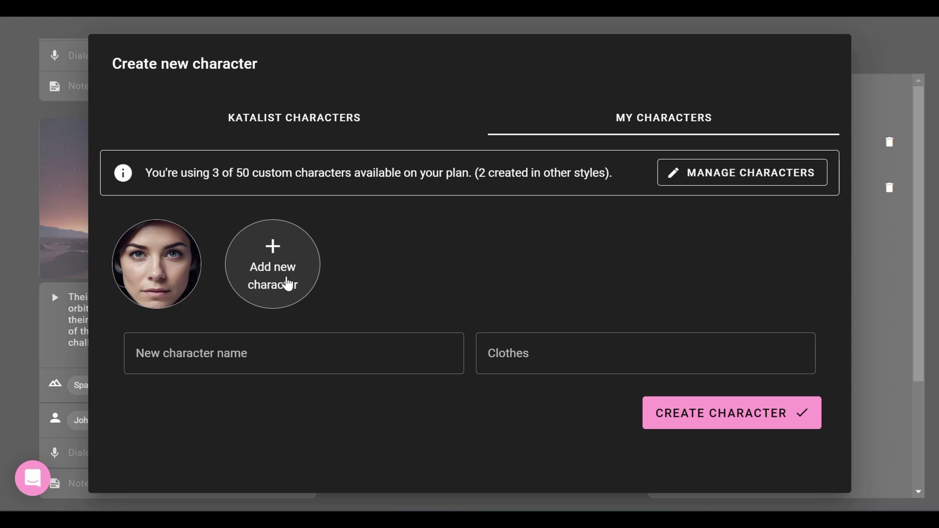
pyautogui.click(287, 283)
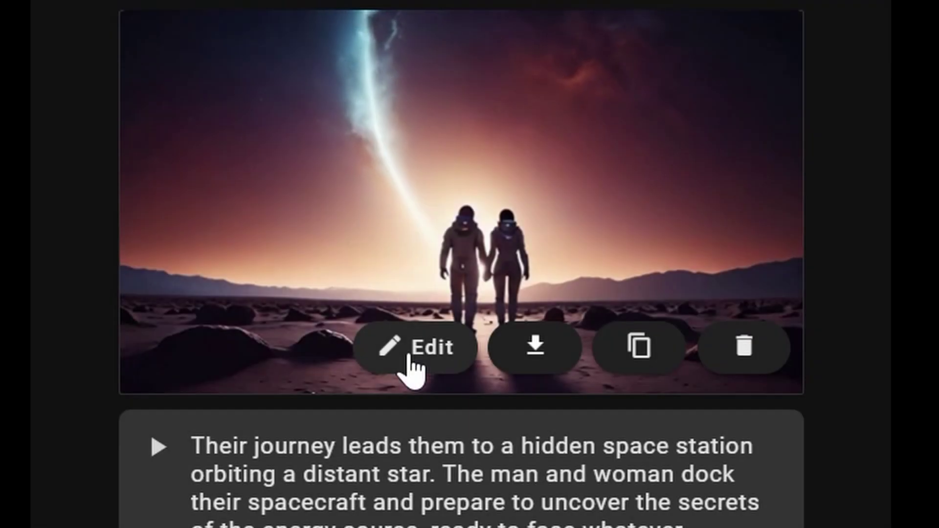
# - Edit the final frame: move the two figures far apart and use a shot from above
pyautogui.click(406, 354)
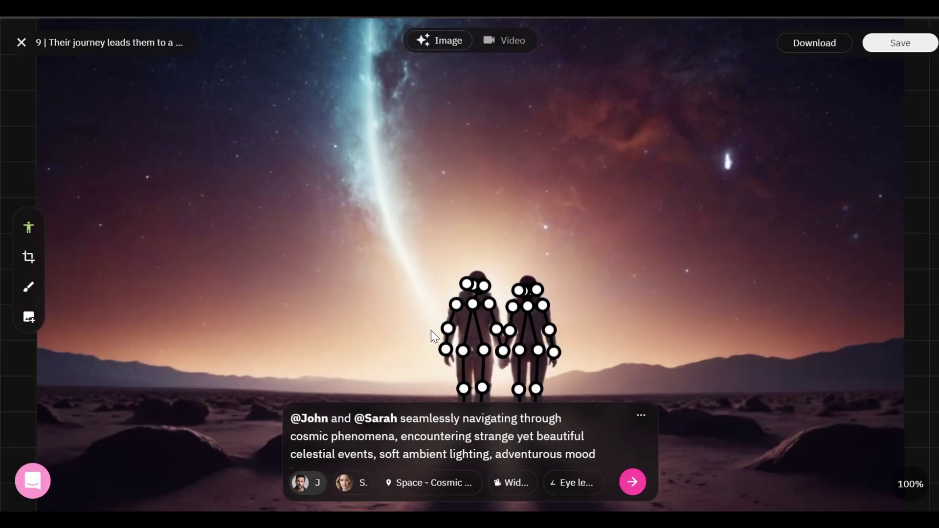
pyautogui.moveTo(431, 330); pyautogui.dragTo(222, 304)
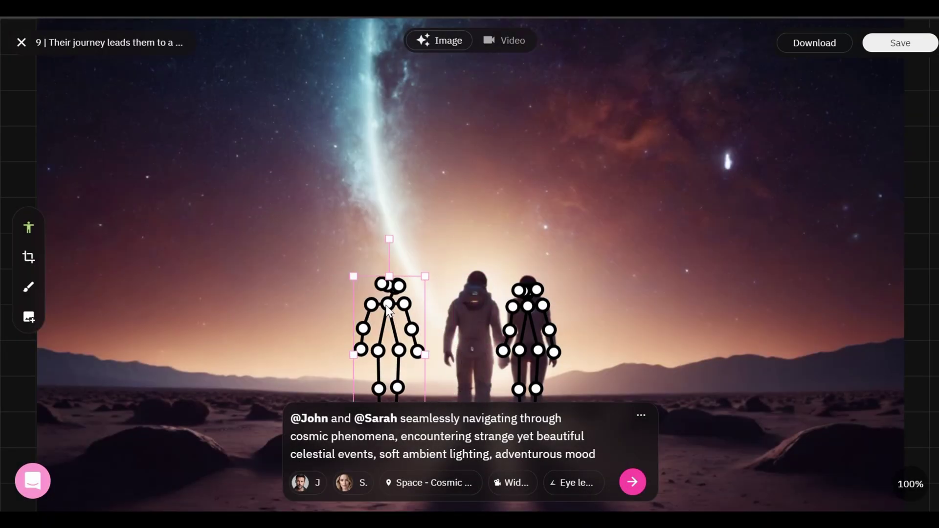
pyautogui.moveTo(529, 304); pyautogui.dragTo(767, 312)
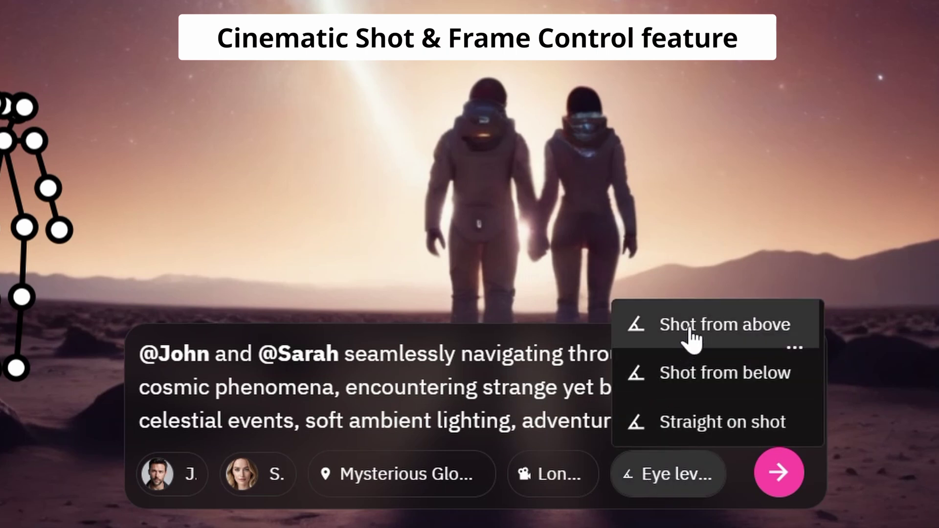
pyautogui.click(692, 330)
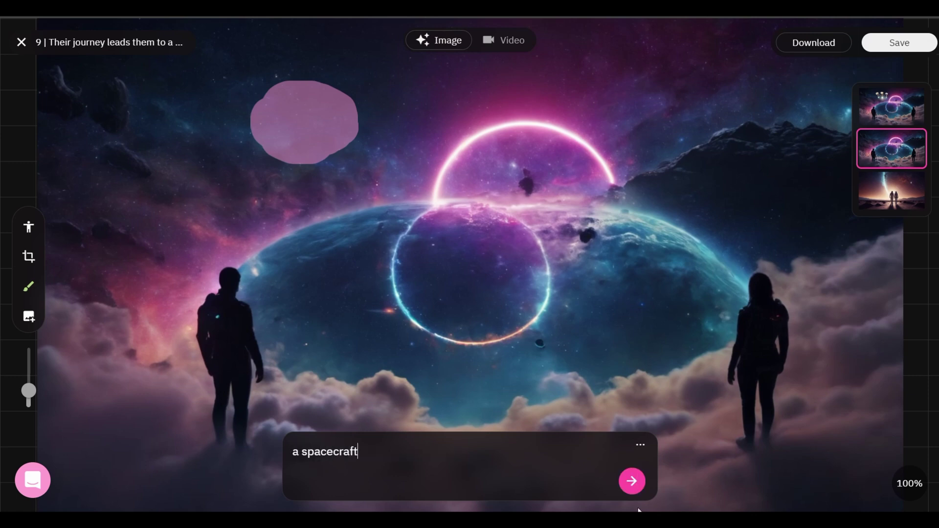
# - Fill the painted sky patch with 'a spacecraft', applying the bottom-left result
pyautogui.click(632, 482)
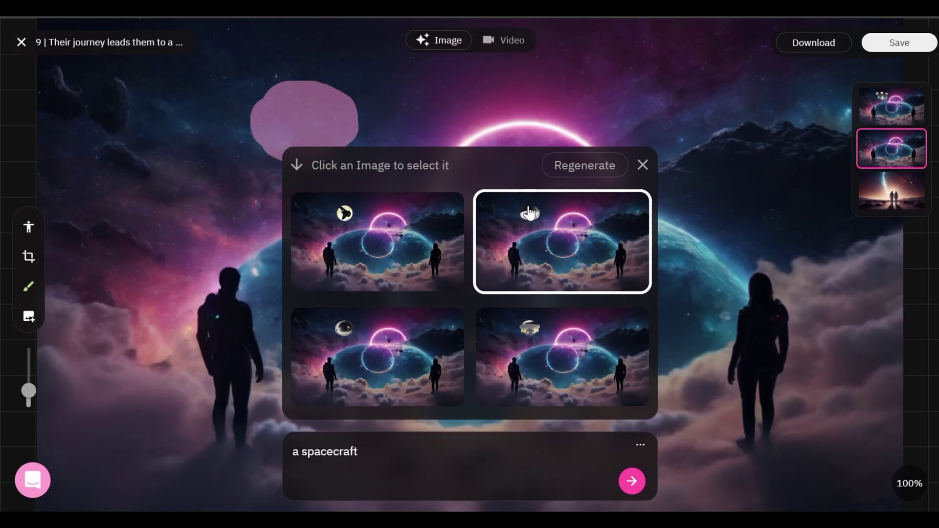
pyautogui.click(398, 371)
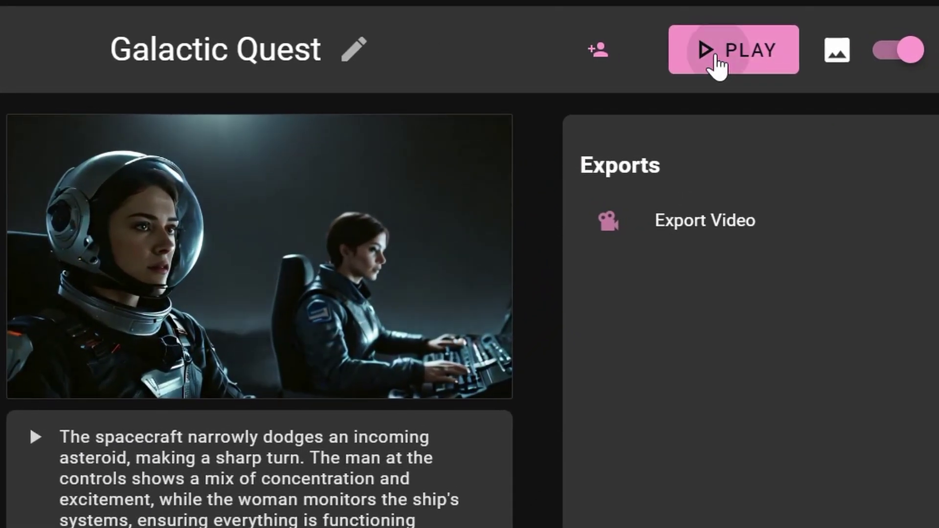
# - Play the Galactic Quest storyboard as a full-screen presentation
pyautogui.click(712, 58)
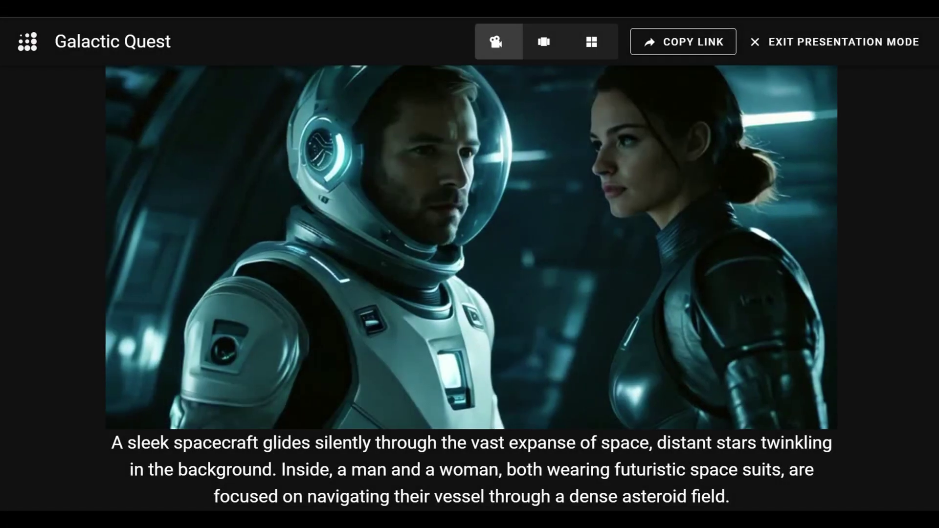